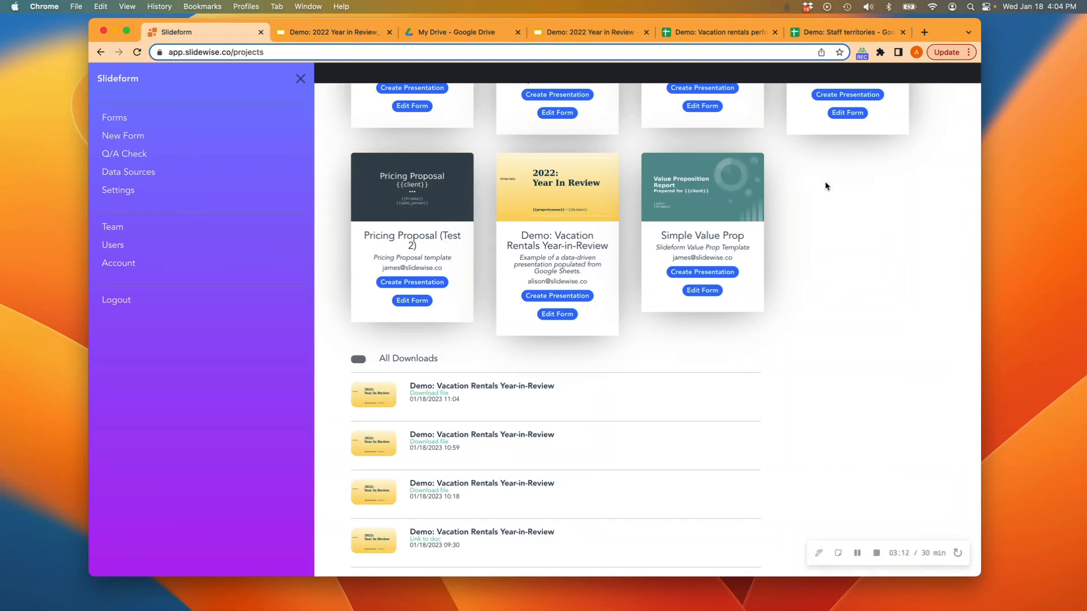
# - Open the form of the "Demo: Vacation Rentals Year-in-Review" project for editing
pyautogui.scroll(3, 865, 206)
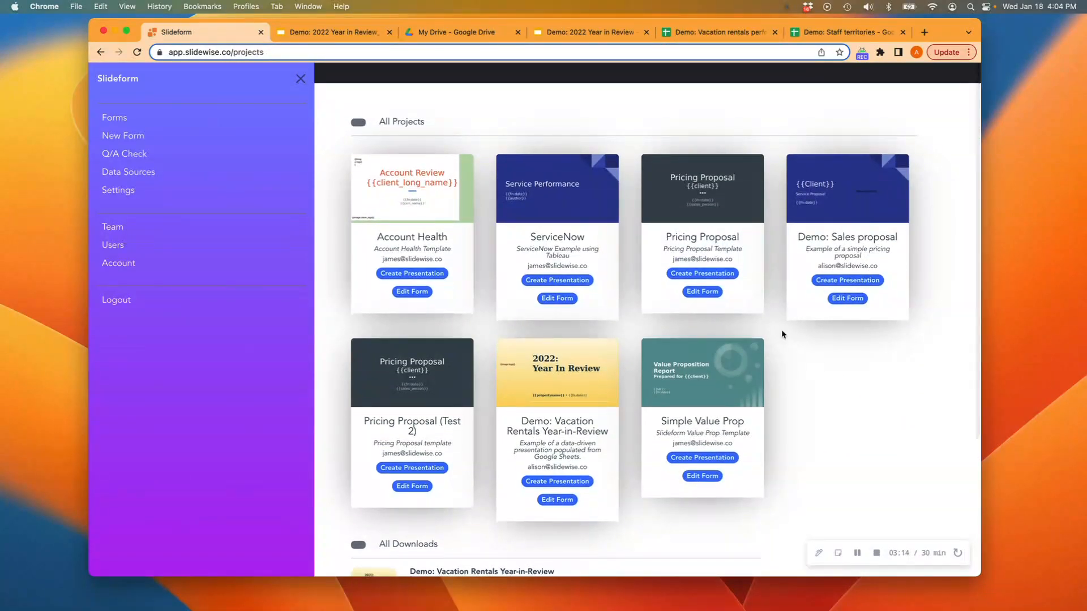
pyautogui.scroll(-2, 943, 357)
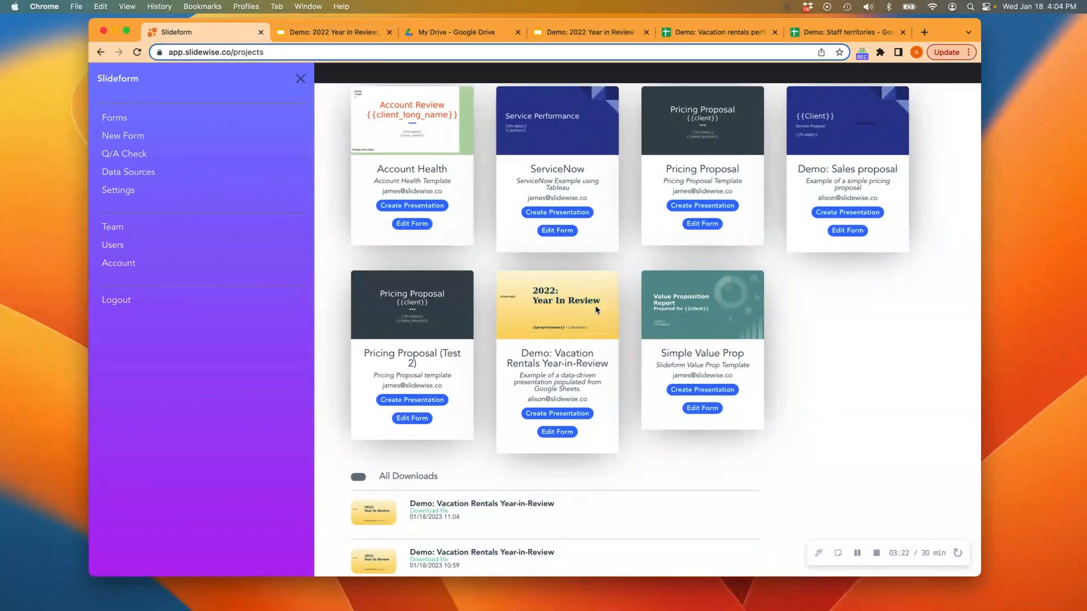
pyautogui.click(557, 433)
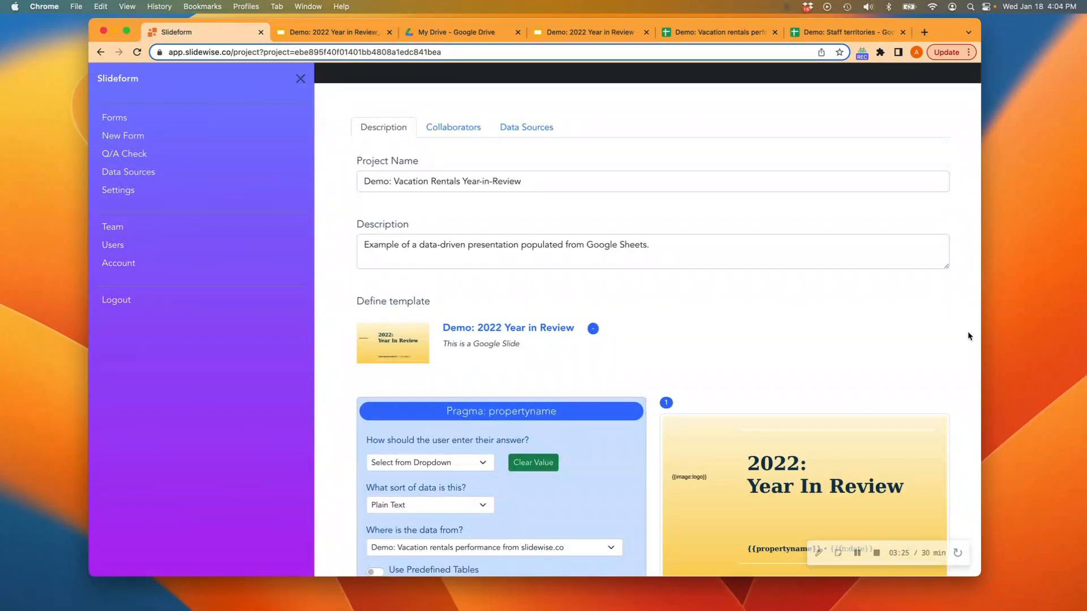
# - Preview the propertyname pragma's A2:A100 query and look through the returned list of properties
pyautogui.scroll(-1, 968, 337)
pyautogui.scroll(-4, 968, 337)
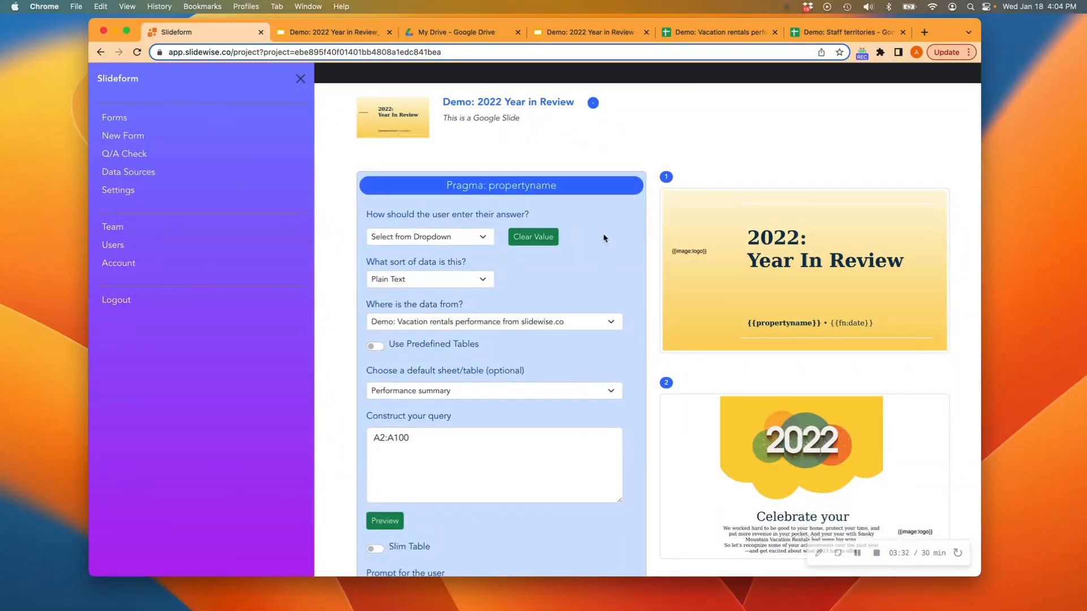
pyautogui.scroll(-1, 620, 255)
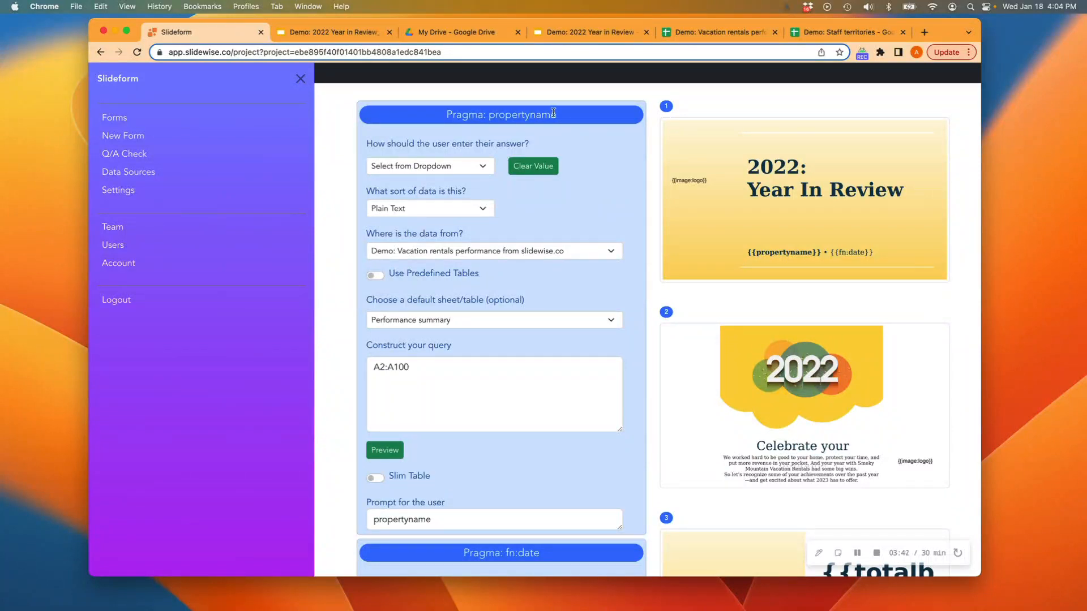
pyautogui.scroll(-1, 615, 183)
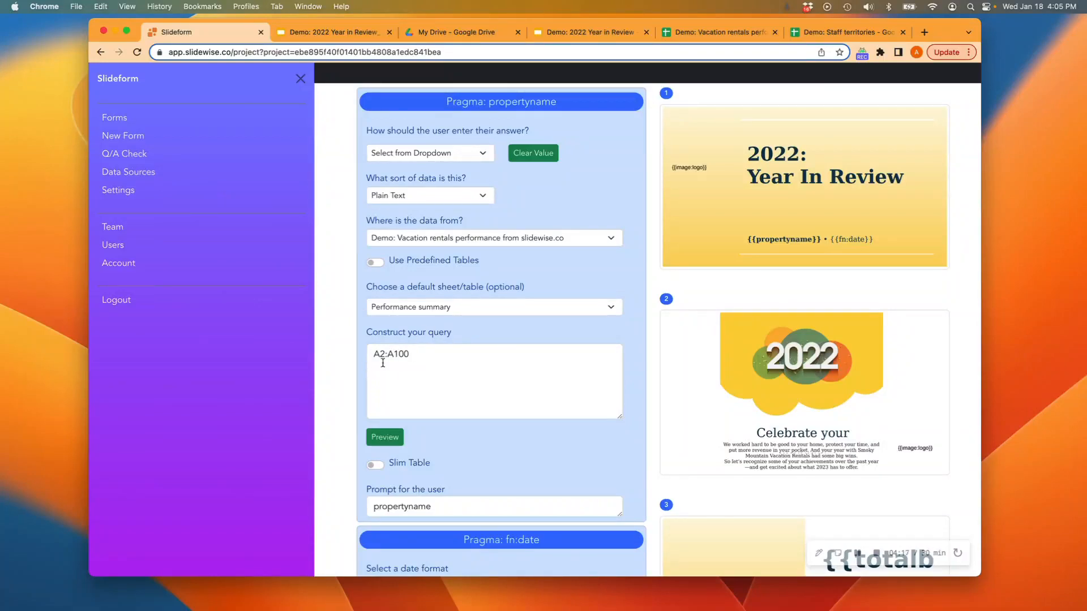
pyautogui.click(378, 438)
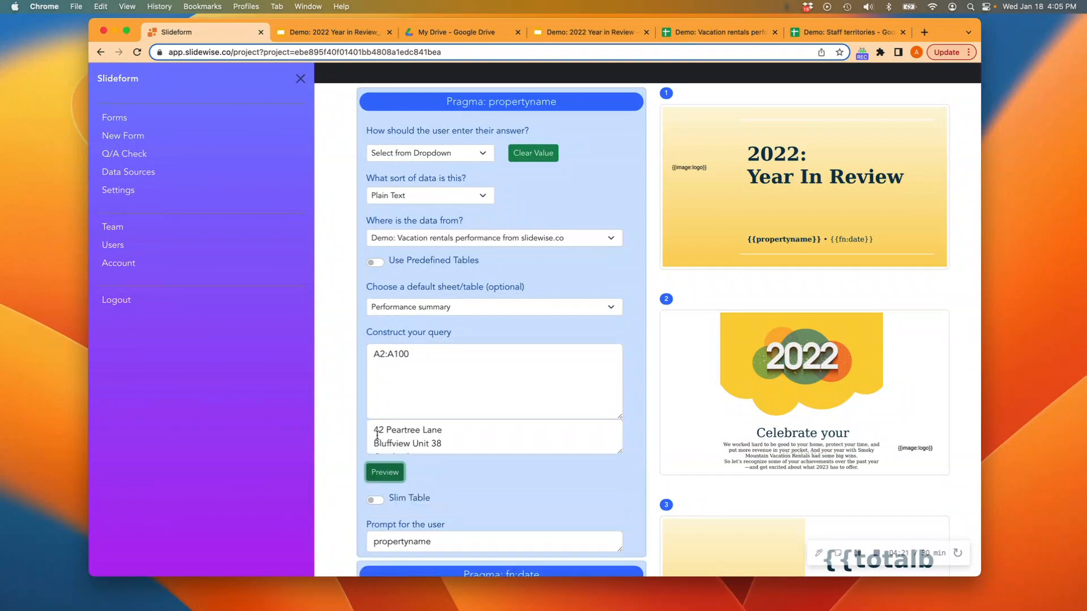
pyautogui.scroll(-4, 422, 437)
pyautogui.scroll(4, 422, 437)
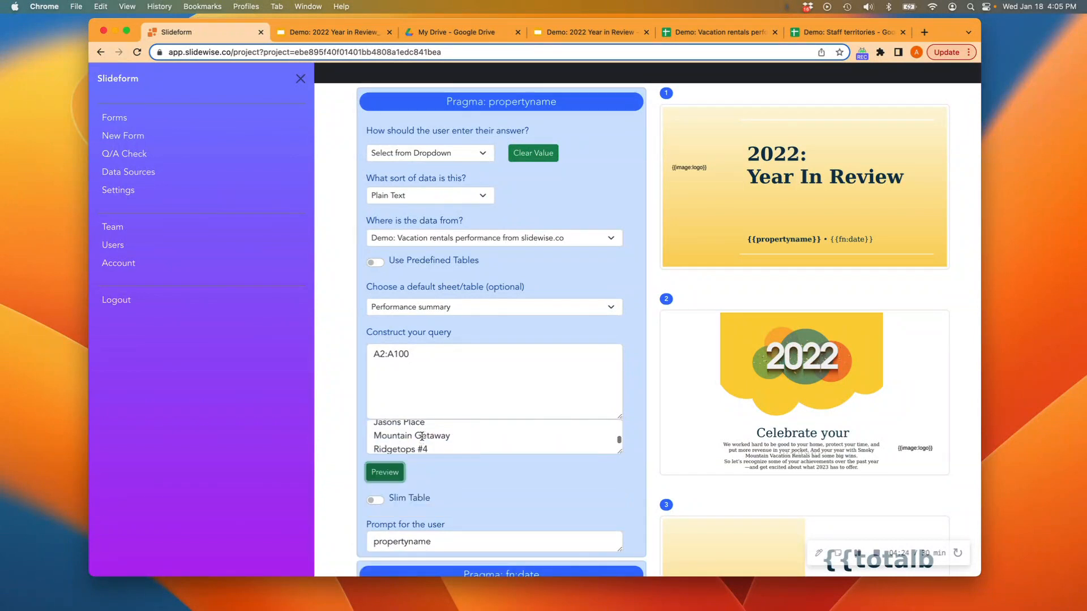
pyautogui.click(478, 479)
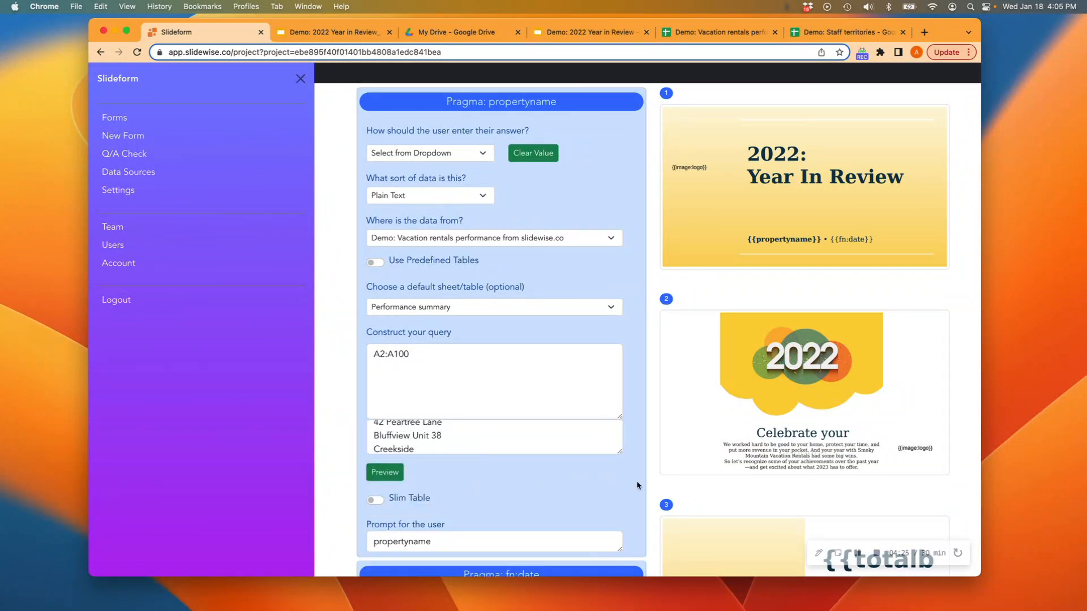
# - Review the data source and query settings of the pragmas from fn:date through totalrent, down to localcontactname
pyautogui.scroll(-8, 636, 485)
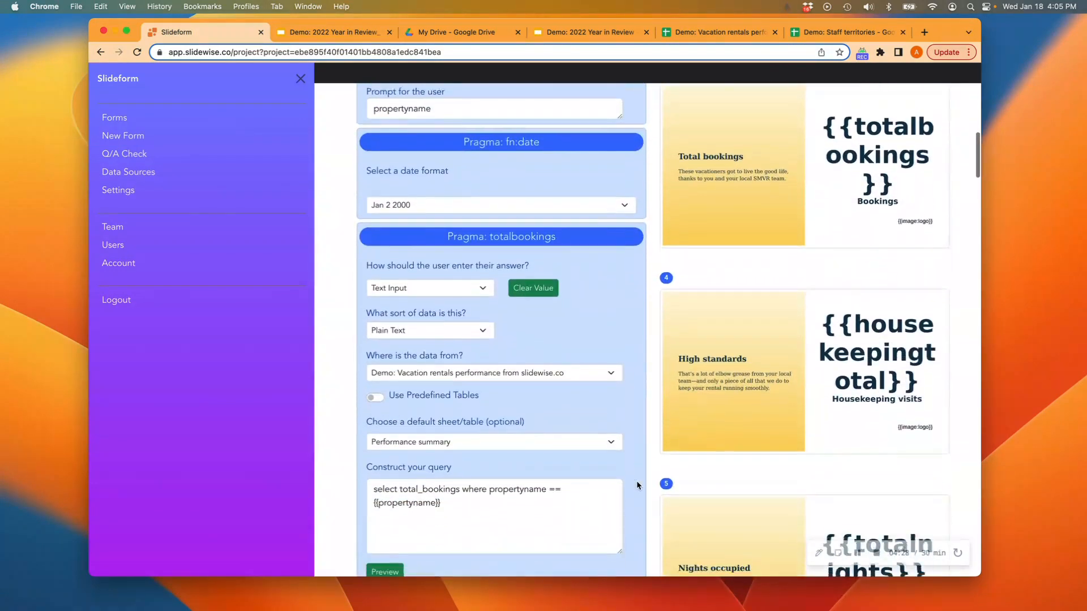
pyautogui.scroll(-1, 636, 485)
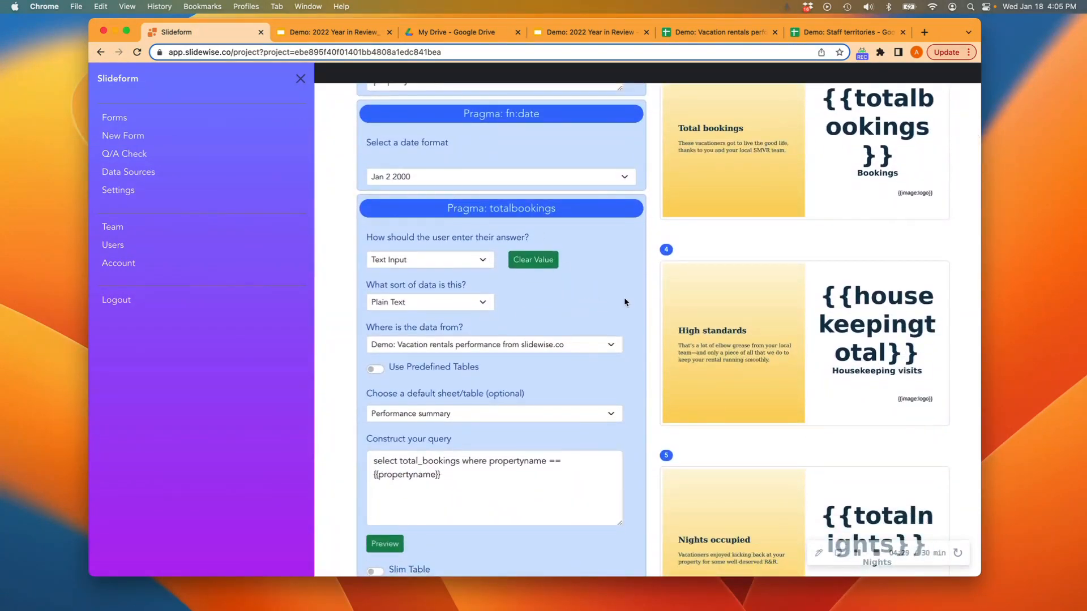
pyautogui.scroll(-2, 625, 302)
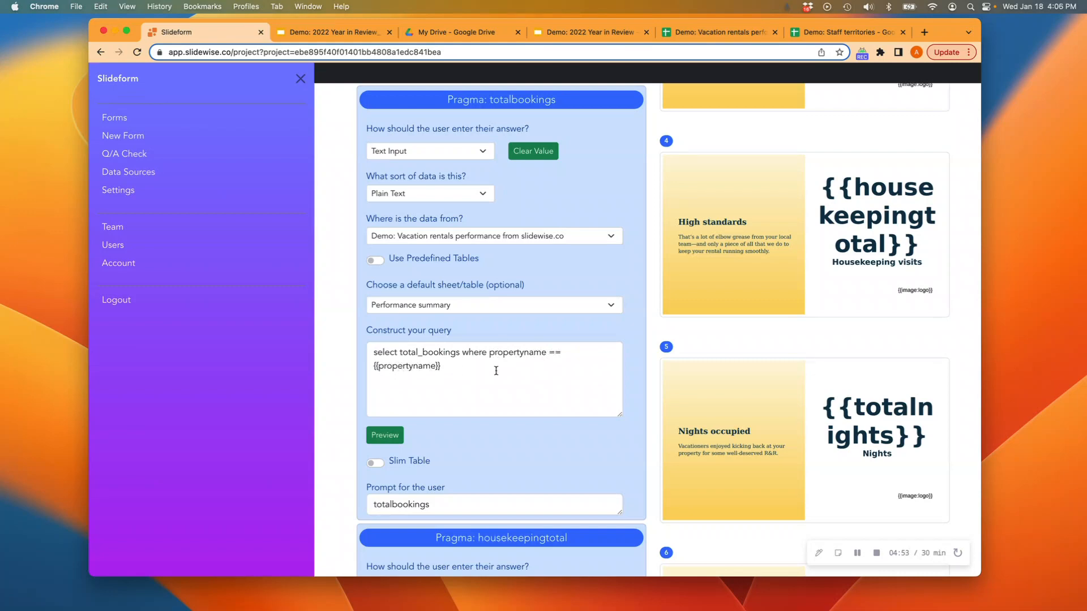
pyautogui.scroll(-8, 627, 454)
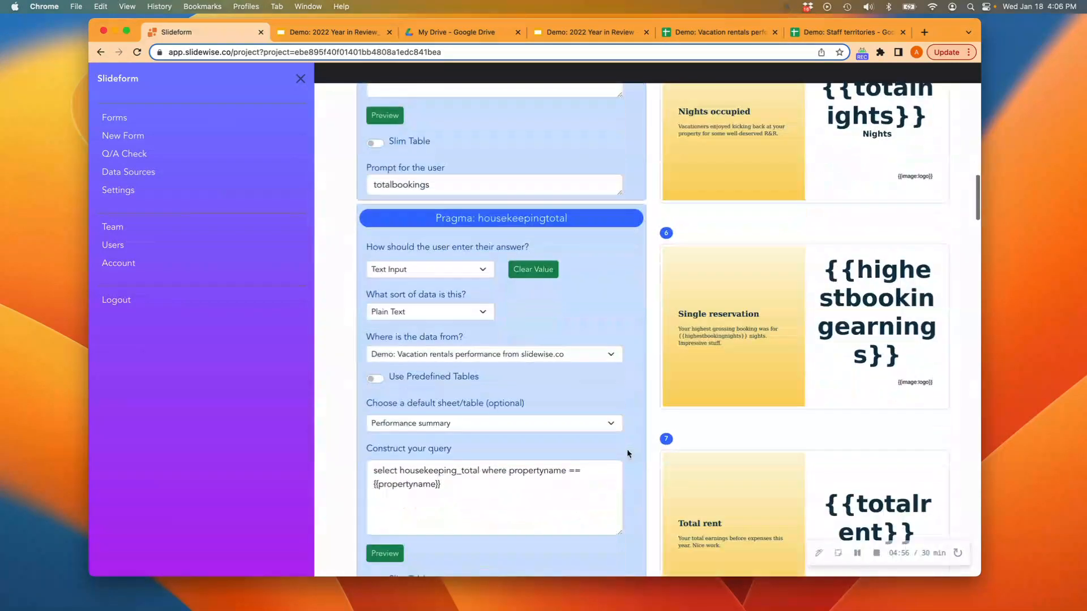
pyautogui.scroll(-8, 627, 454)
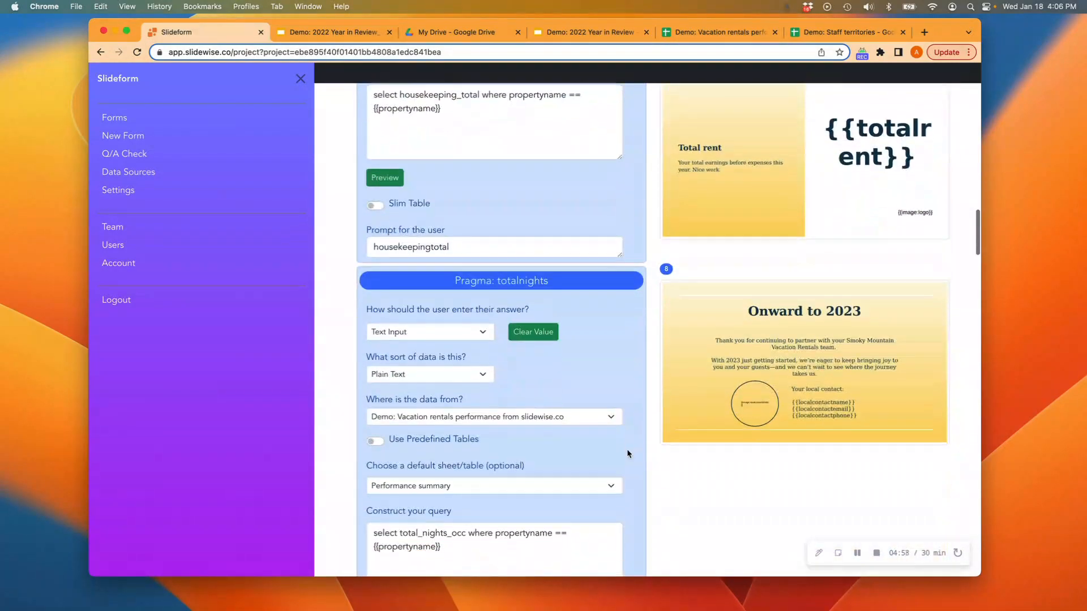
pyautogui.scroll(-10, 628, 453)
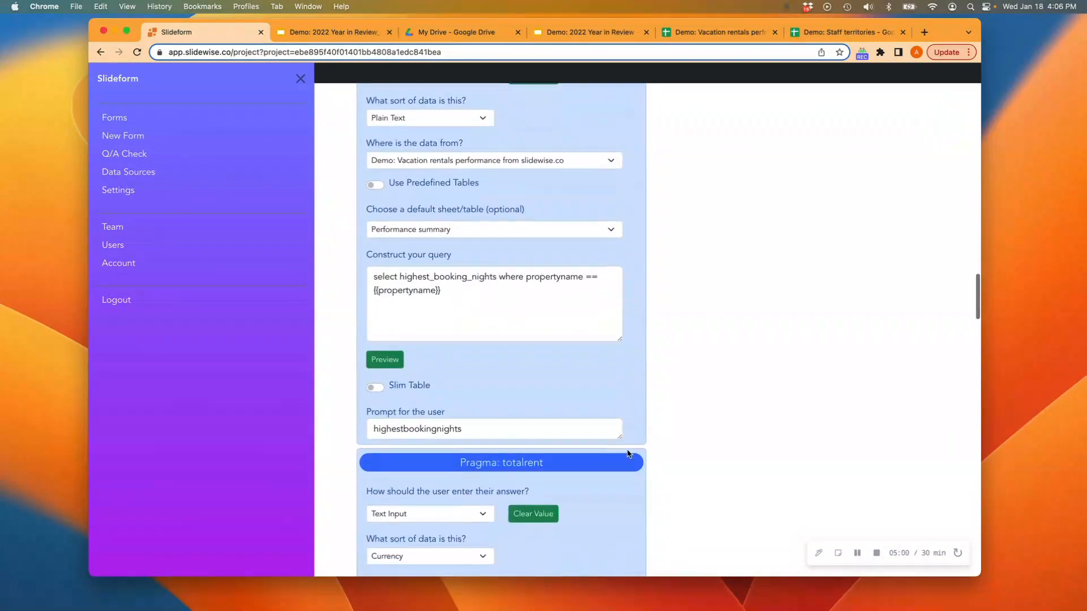
pyautogui.scroll(-10, 627, 454)
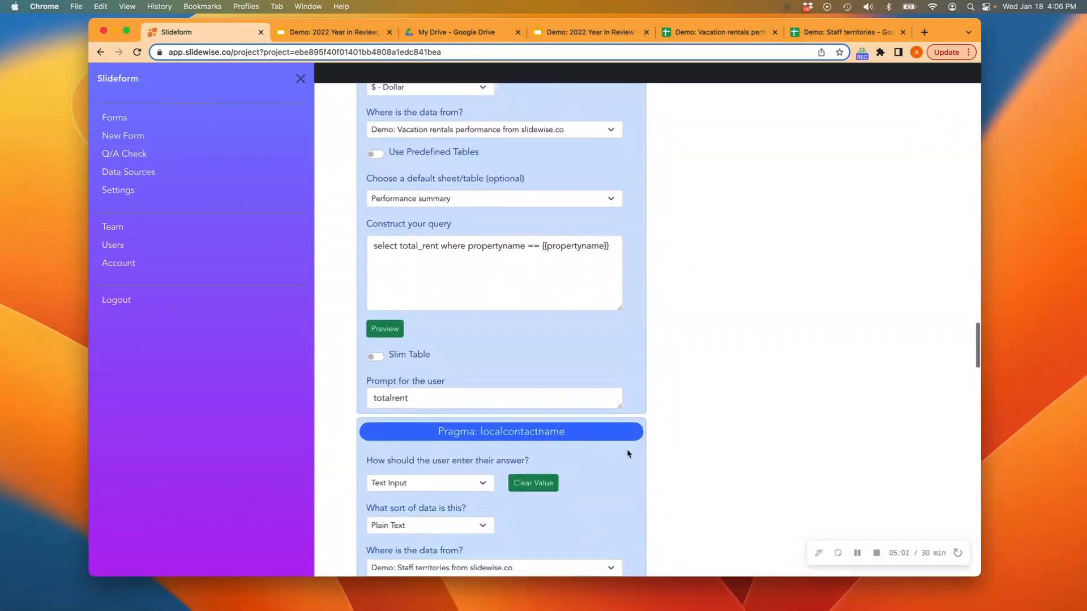
pyautogui.scroll(-2, 628, 453)
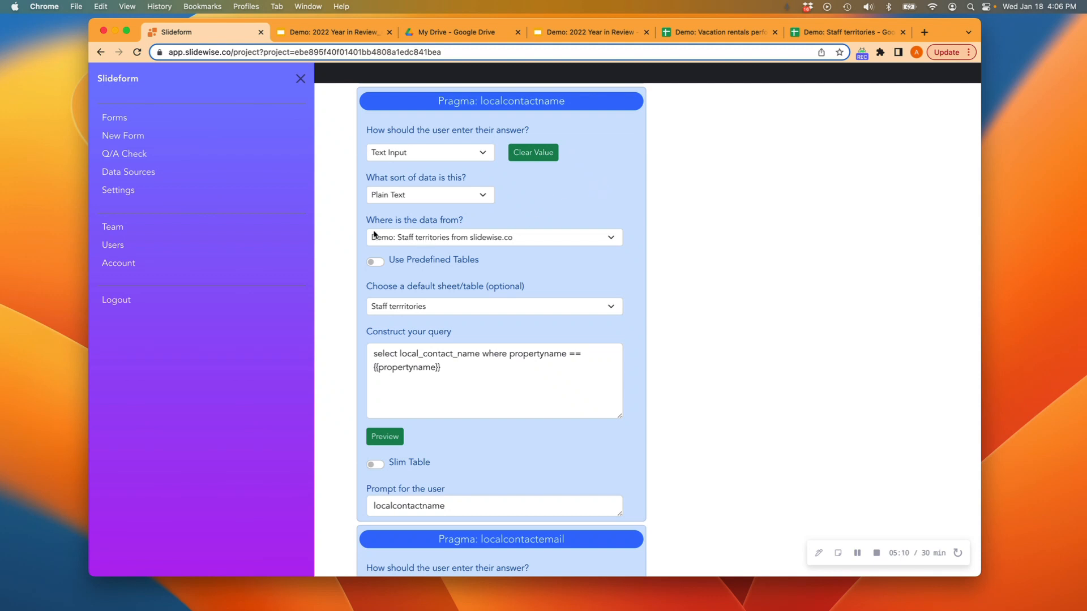
# - Check the data source choices for localcontactname, keep "Demo: Staff territories", and view that spreadsheet's contact columns before returning to the form
pyautogui.click(467, 239)
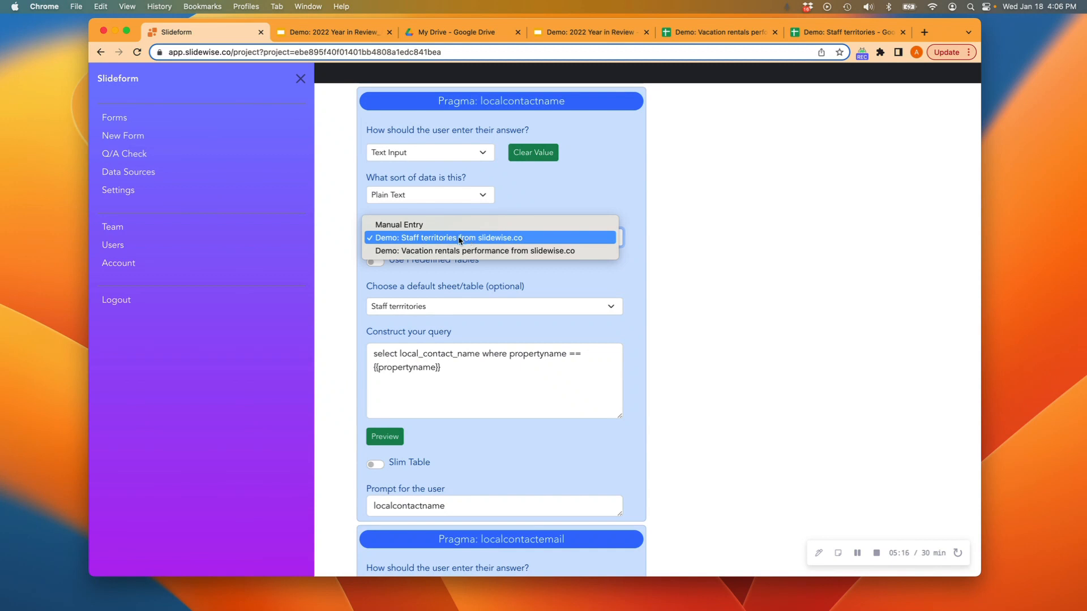
pyautogui.click(459, 238)
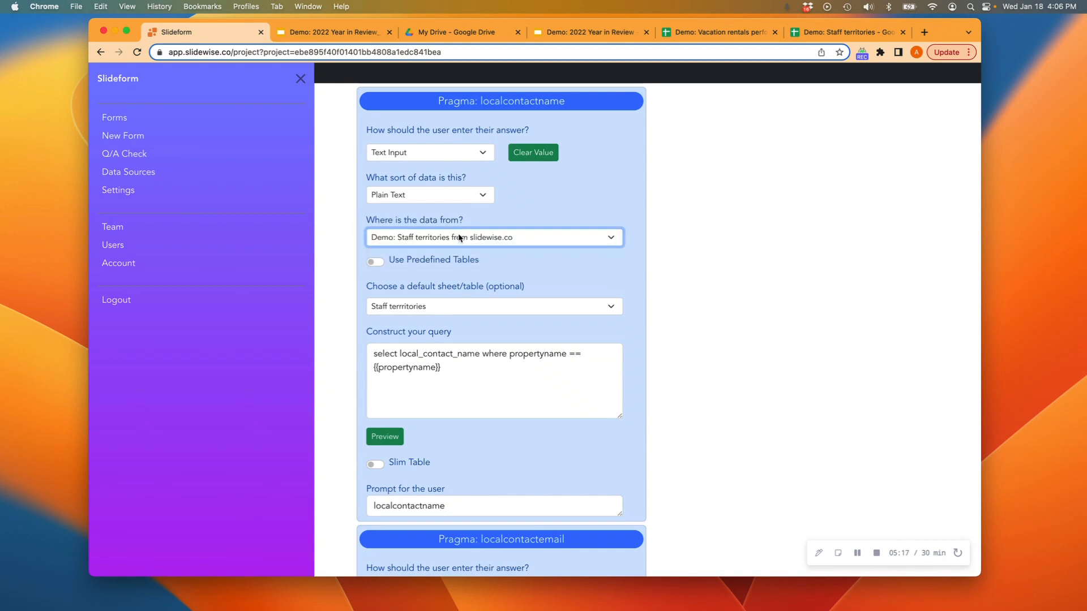
pyautogui.scroll(-3, 562, 260)
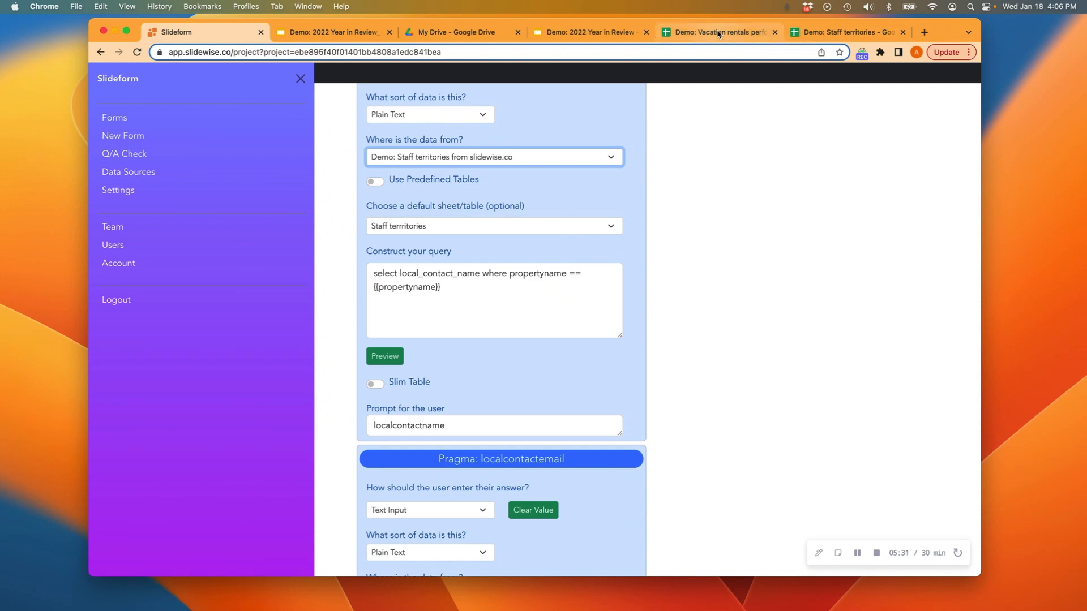
pyautogui.click(837, 37)
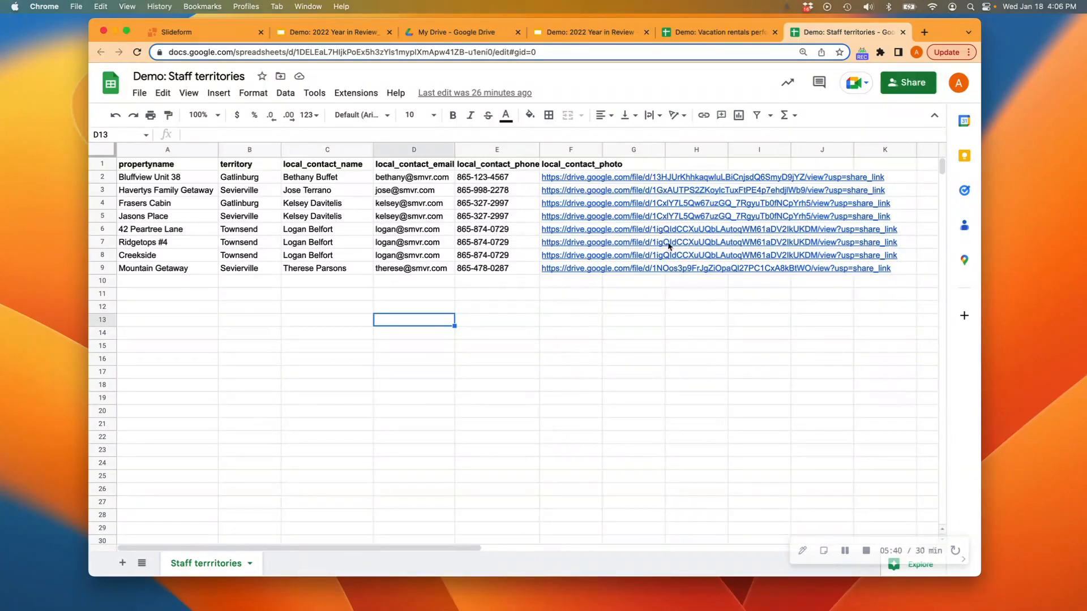
pyautogui.click(201, 33)
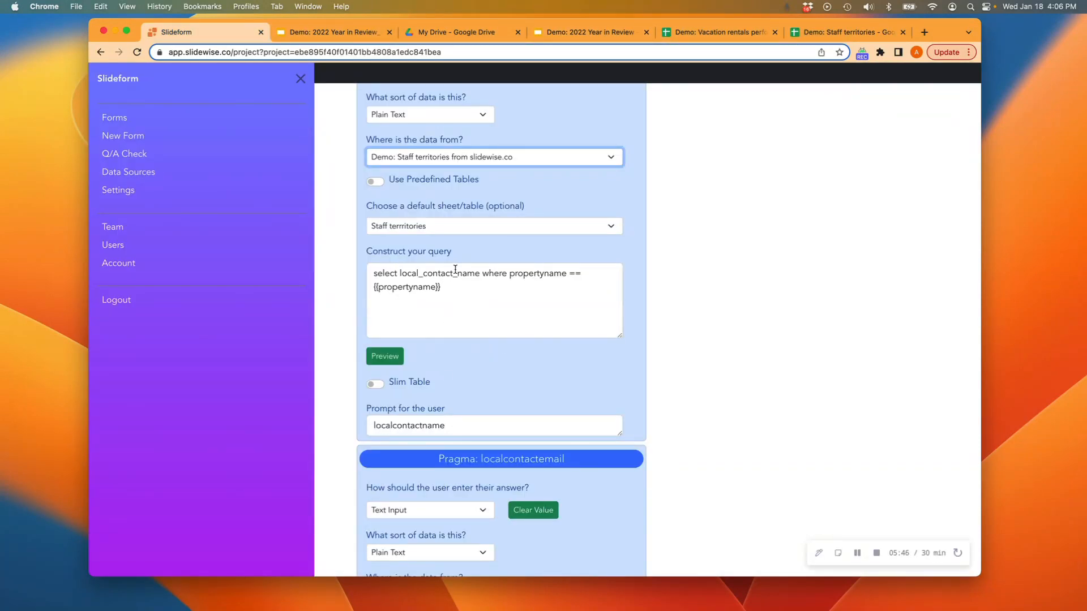
# - Review the settings of the remaining pragmas, from localcontactemail through image:localcontactphoto and image:logo
pyautogui.scroll(-5, 638, 379)
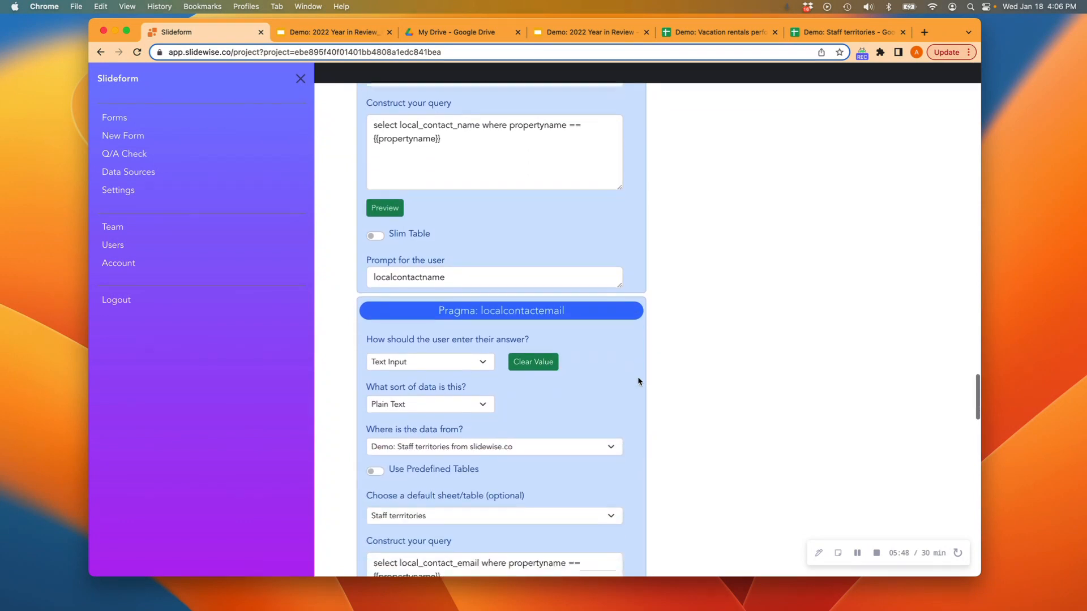
pyautogui.scroll(-4, 632, 396)
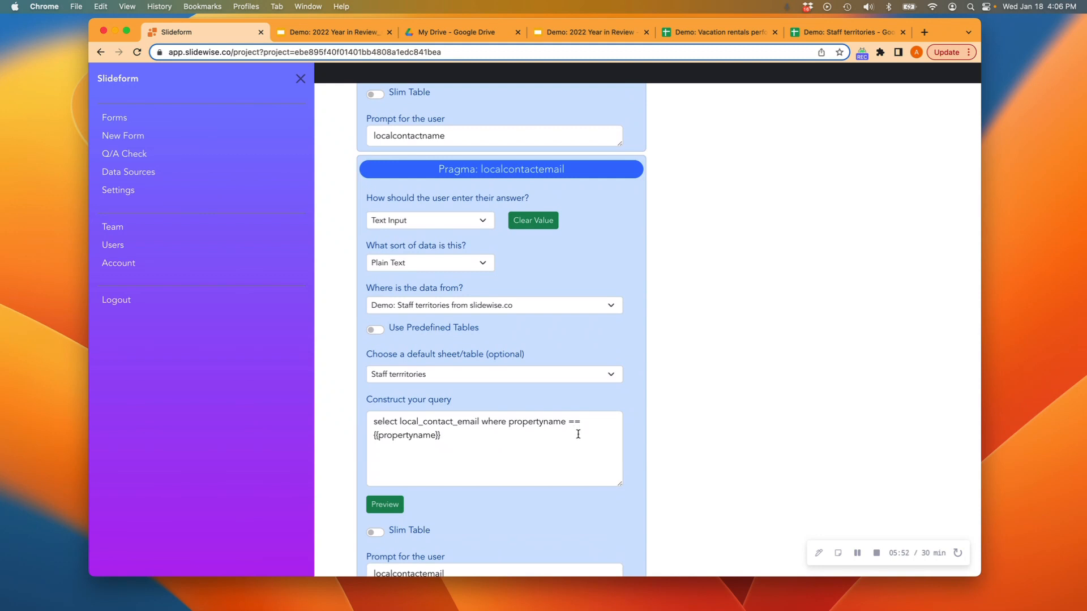
pyautogui.scroll(-13, 632, 501)
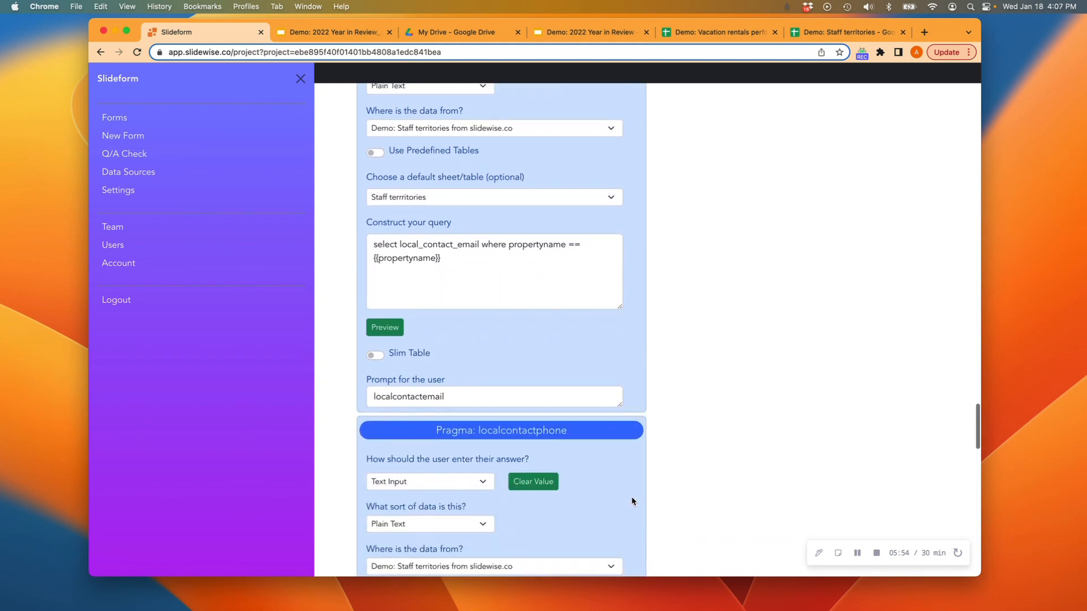
pyautogui.scroll(-17, 631, 501)
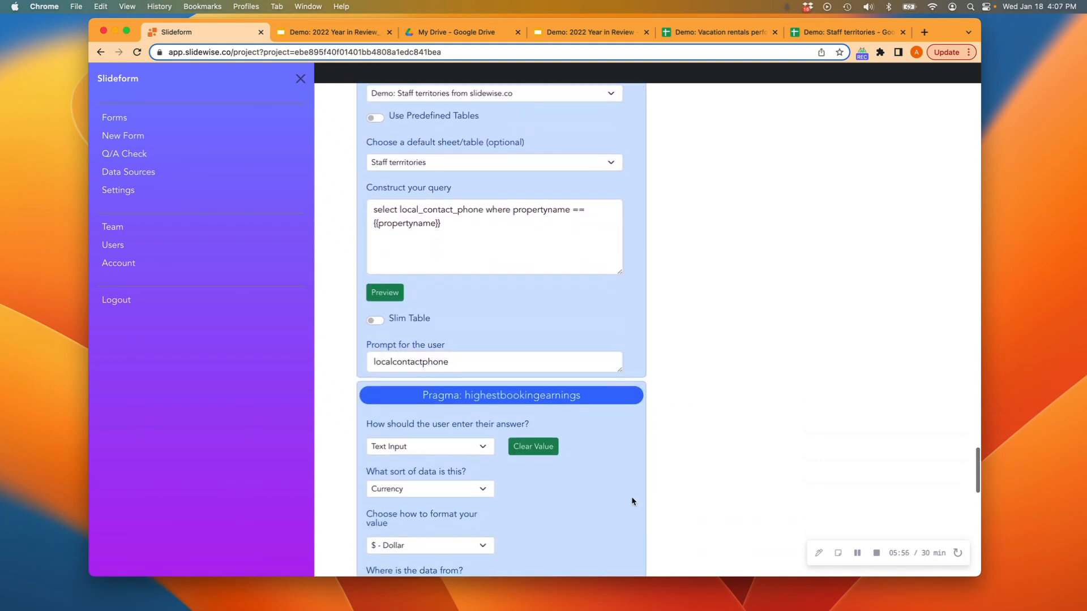
pyautogui.scroll(-9, 633, 502)
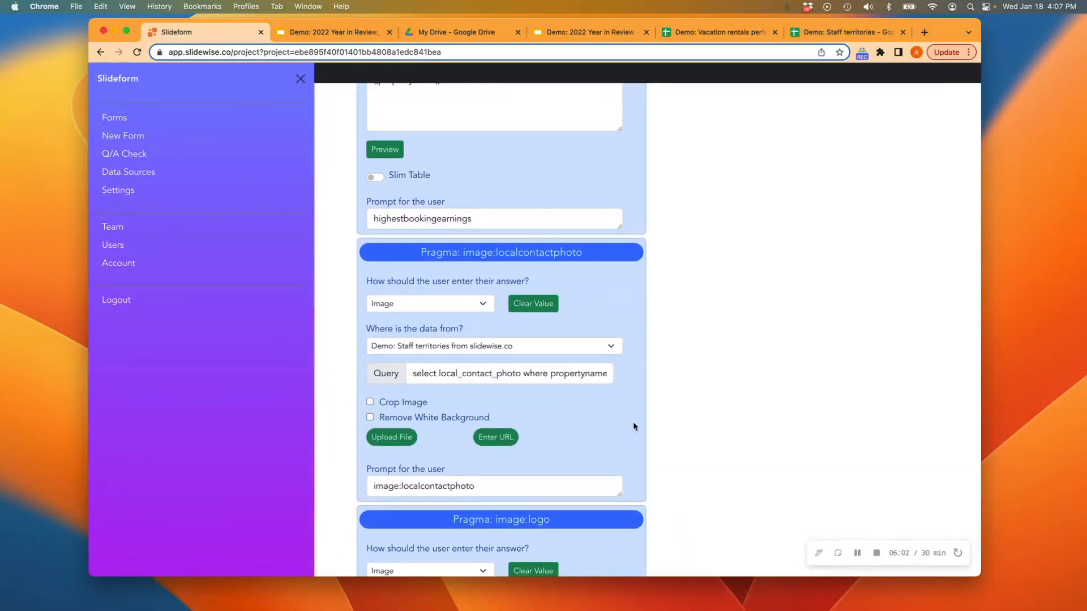
pyautogui.scroll(-1, 635, 425)
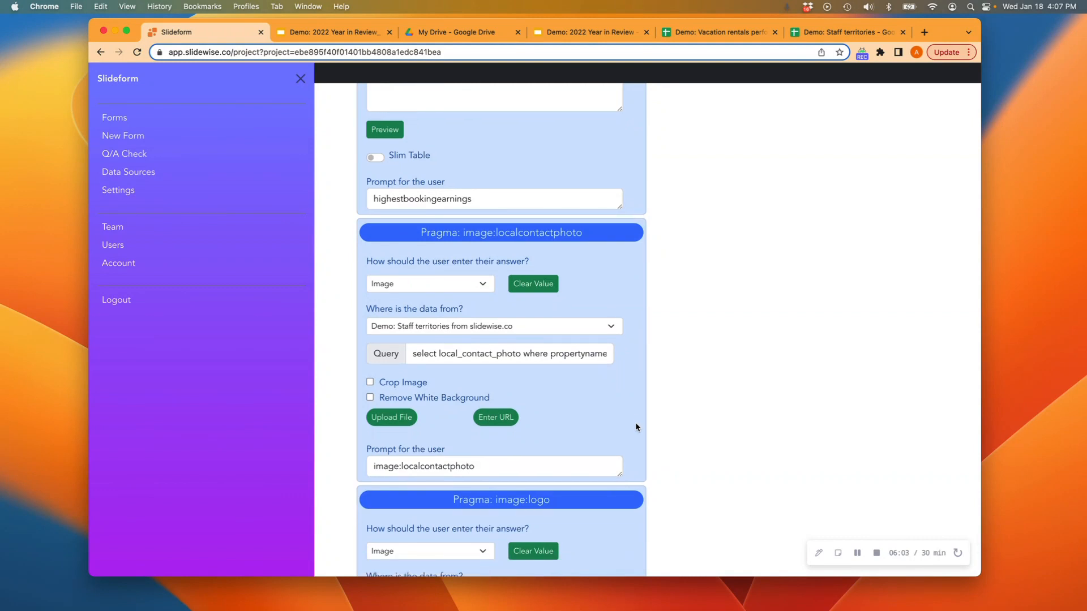
pyautogui.scroll(-10, 635, 426)
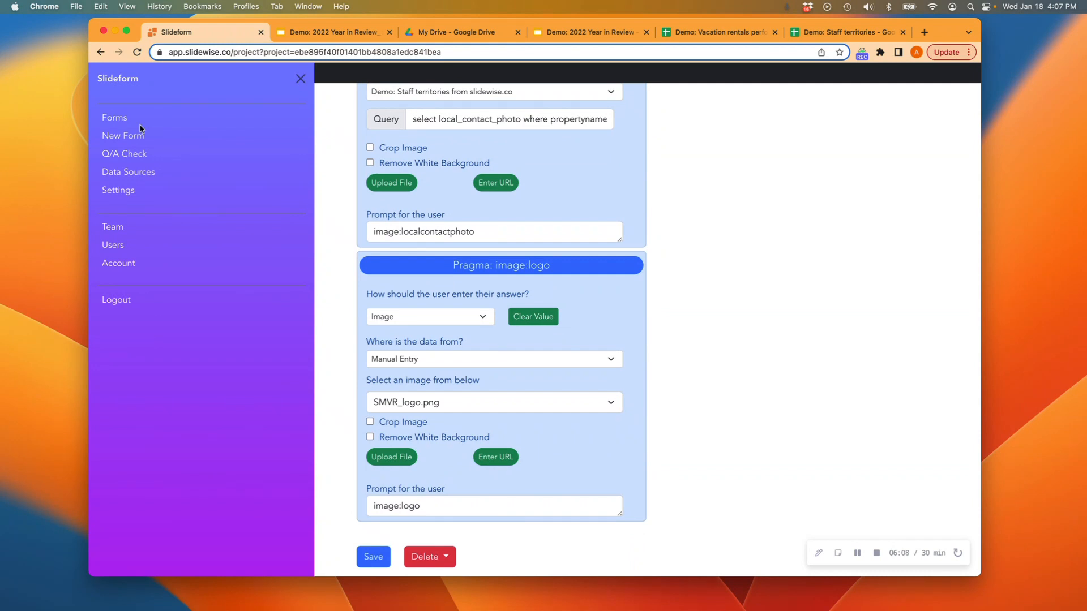
# - Return to the forms overview and start creating a presentation from "Demo: Vacation Rentals Year-in-Review"
pyautogui.click(109, 117)
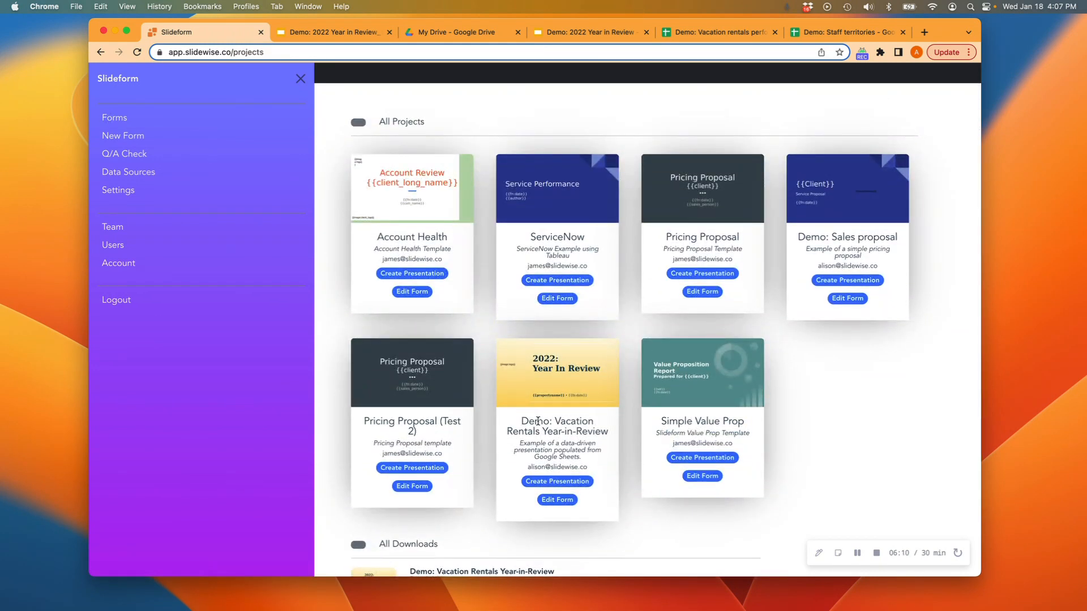
pyautogui.scroll(-3, 538, 422)
pyautogui.click(563, 385)
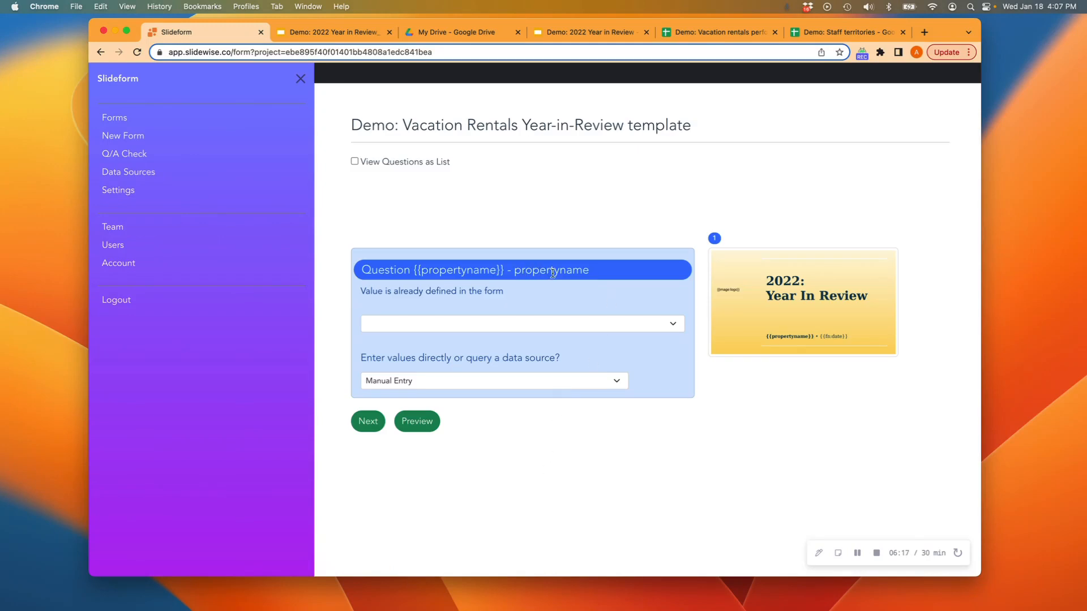
# - Choose "Havertys Family Getaway" as the propertyname and continue to generate the slide previews
pyautogui.click(460, 324)
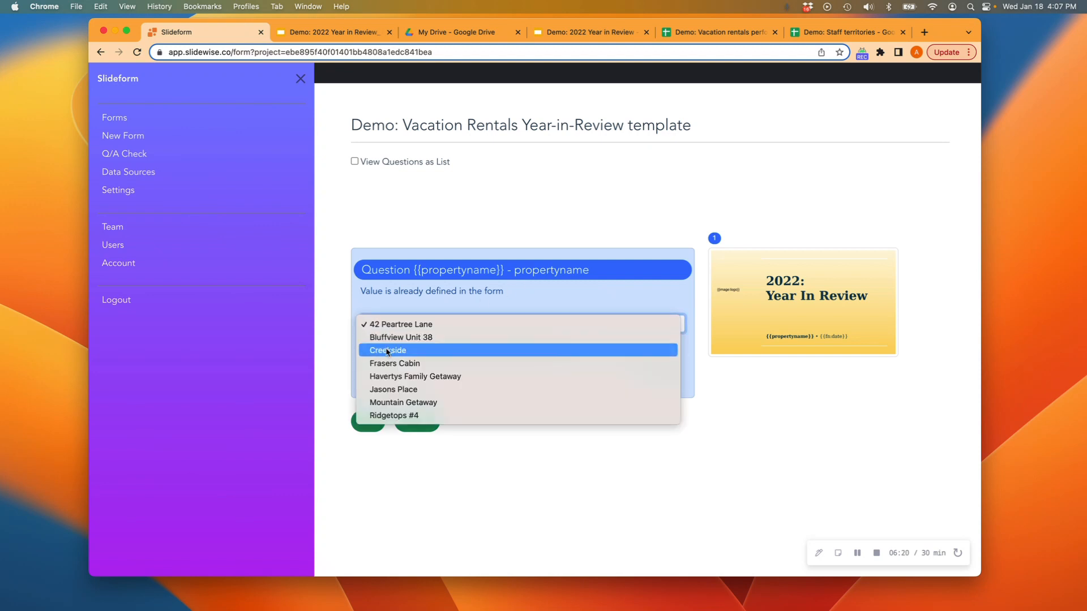
pyautogui.click(414, 376)
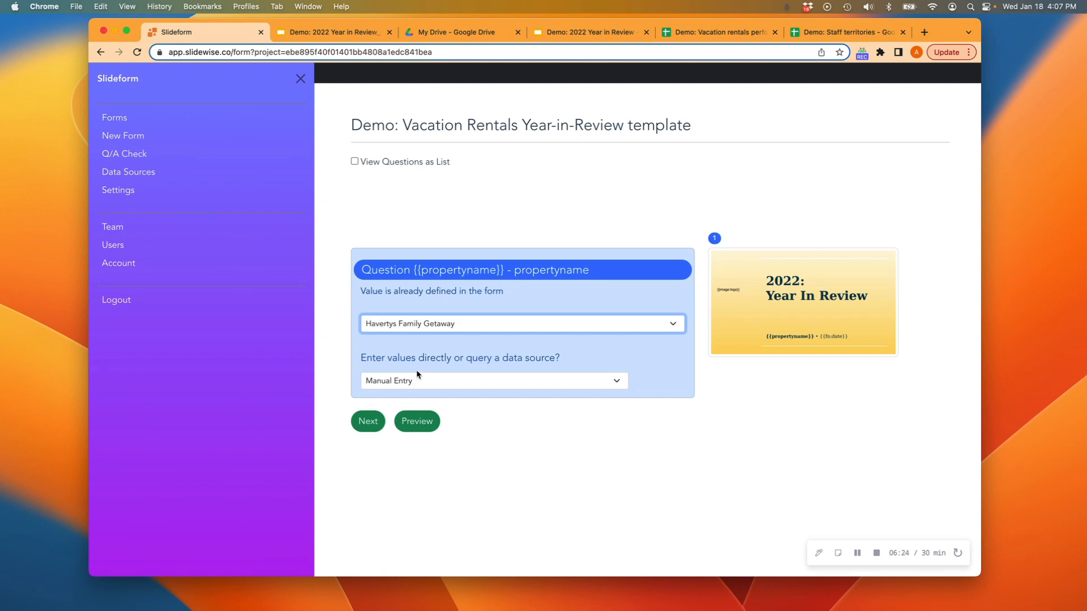
pyautogui.click(368, 424)
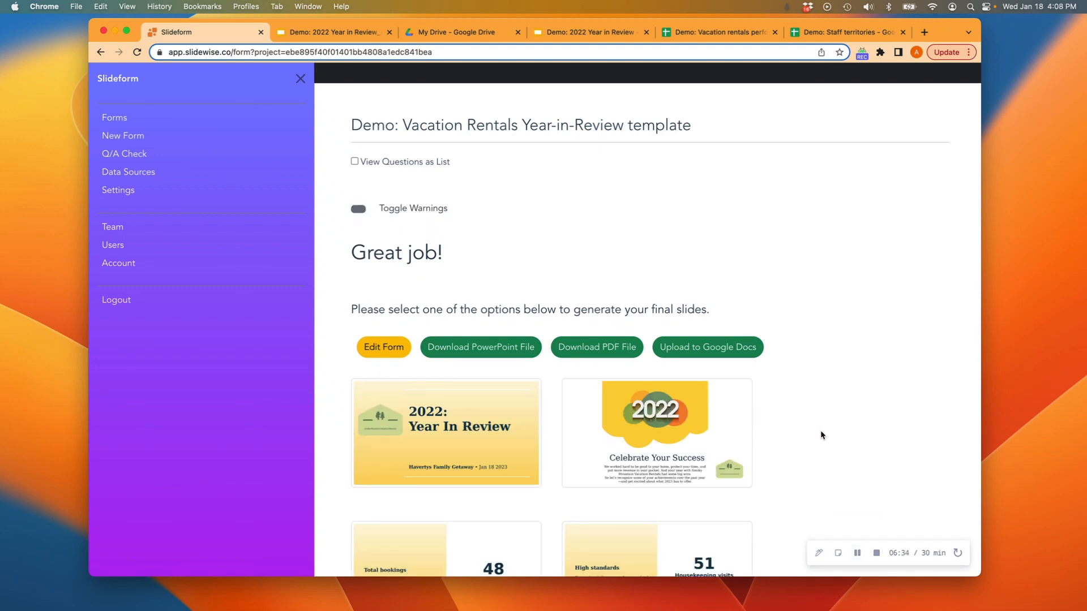
# - Look through the generated slide previews, from the title slide to the closing "Onward to 2023!" slide with the local contact
pyautogui.scroll(-5, 822, 433)
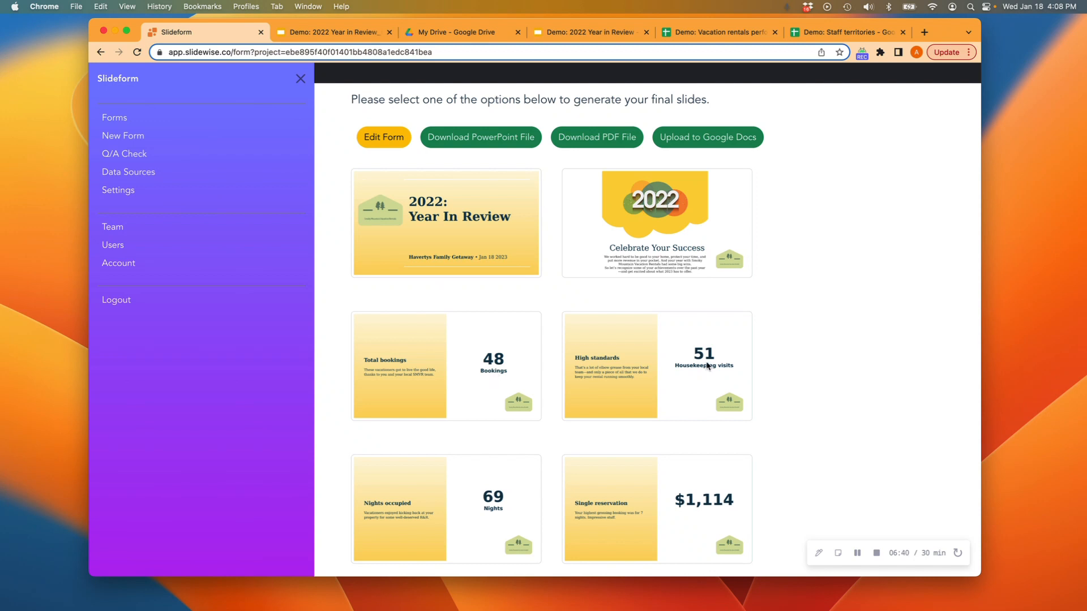
pyautogui.scroll(-3, 795, 437)
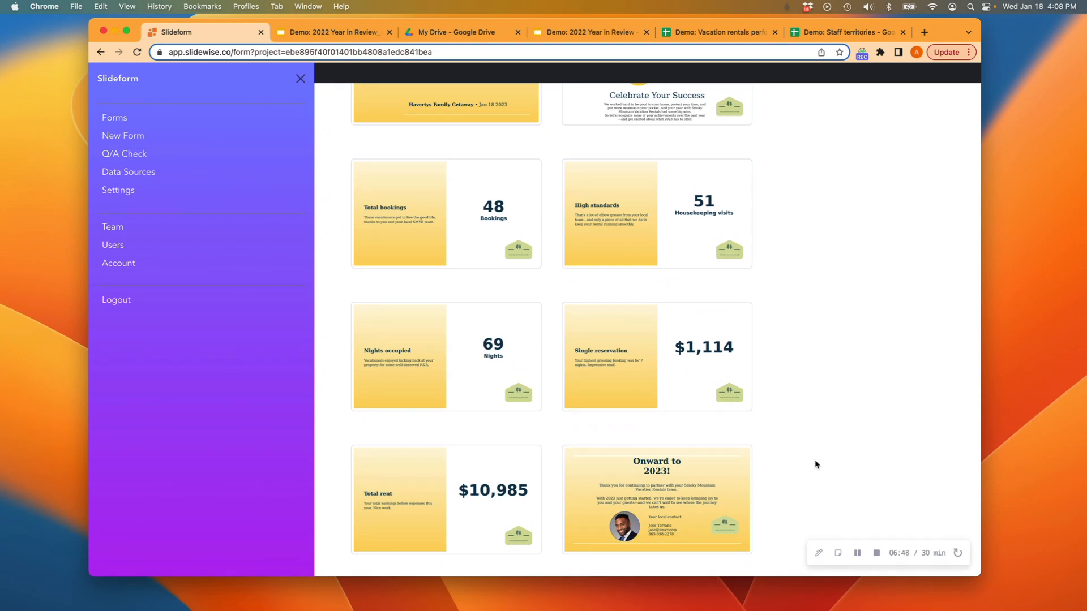
pyautogui.scroll(10, 816, 465)
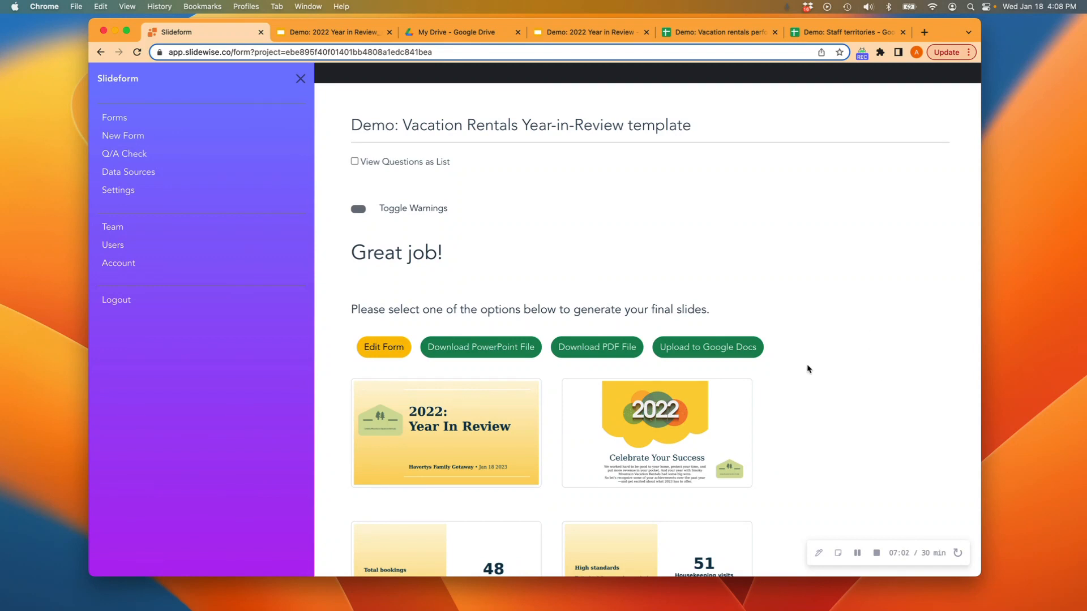
pyautogui.click(858, 554)
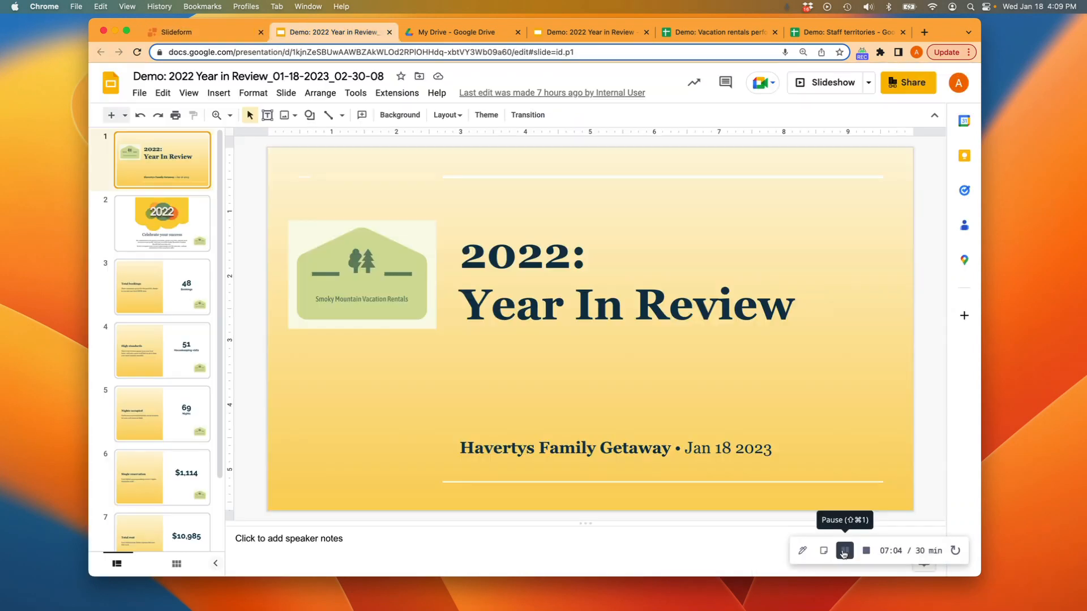